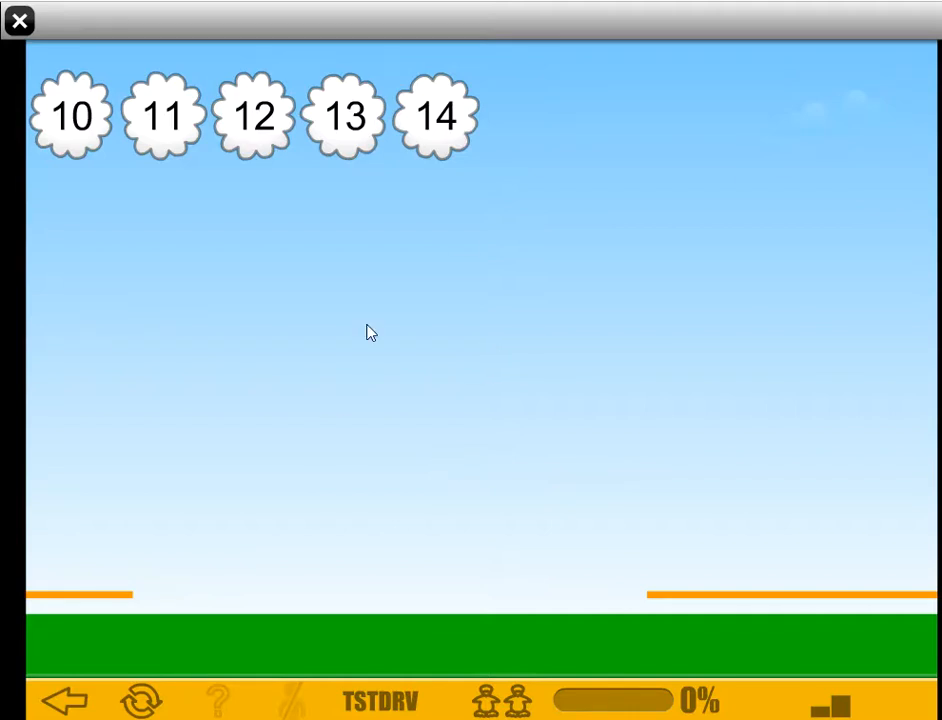
Test 10 by pressing its tower down, then after the reset choose 11 as the bridge number.
click(70, 115)
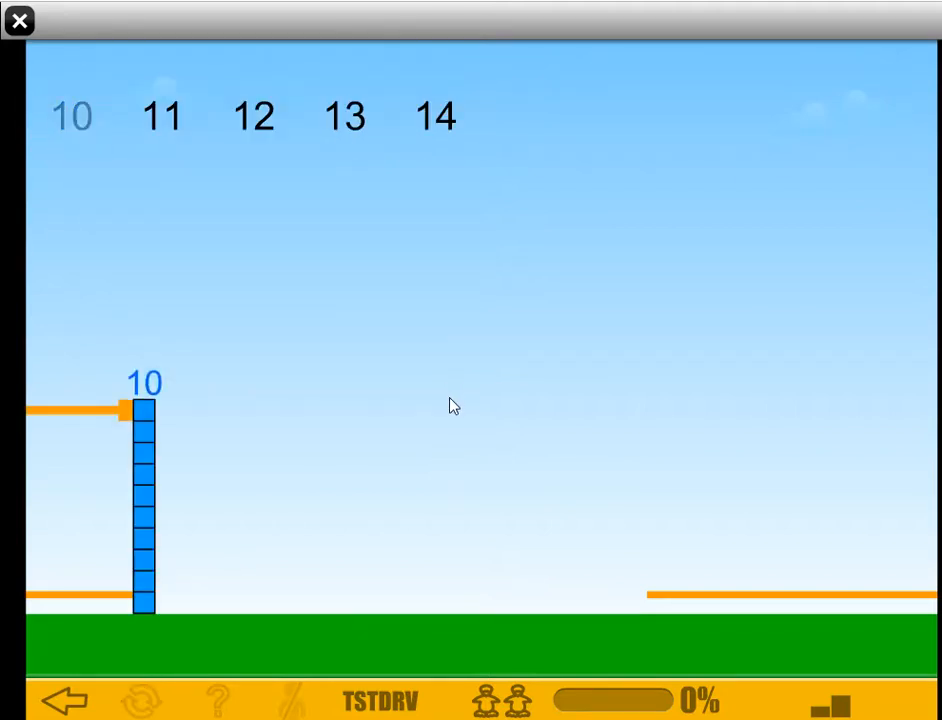
drag(135, 430, 140, 500)
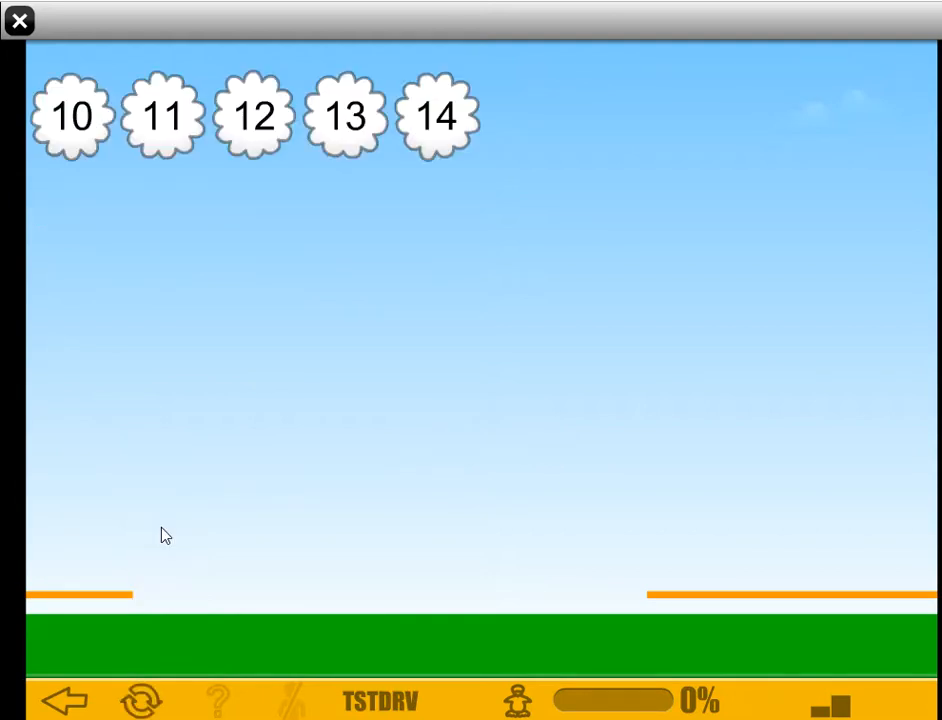
click(160, 110)
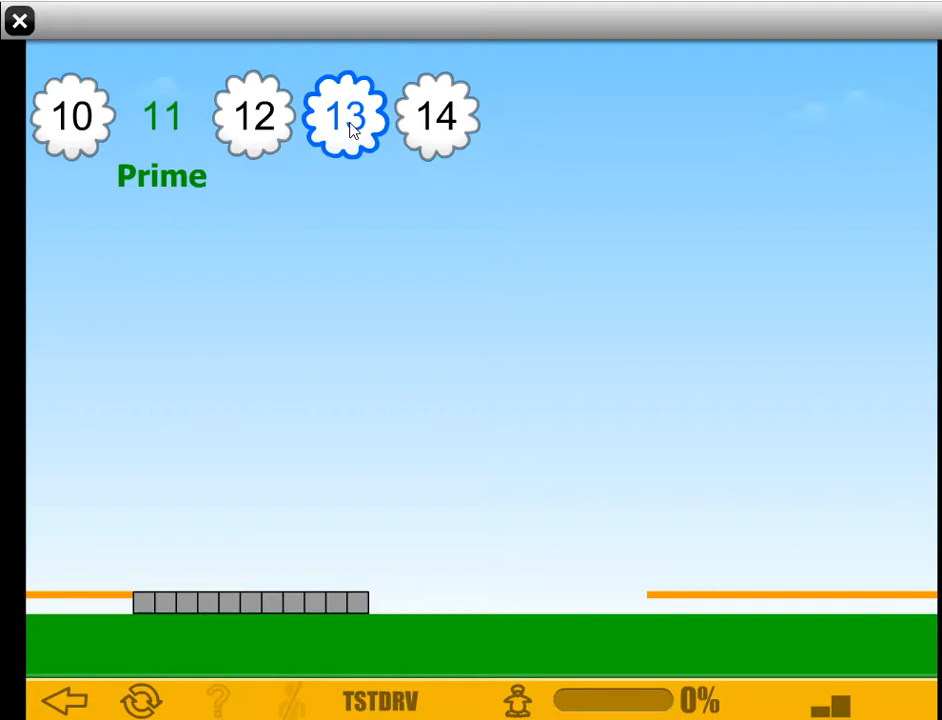
Choose 13 and press its tower down through two- and three-column arrangements.
click(352, 128)
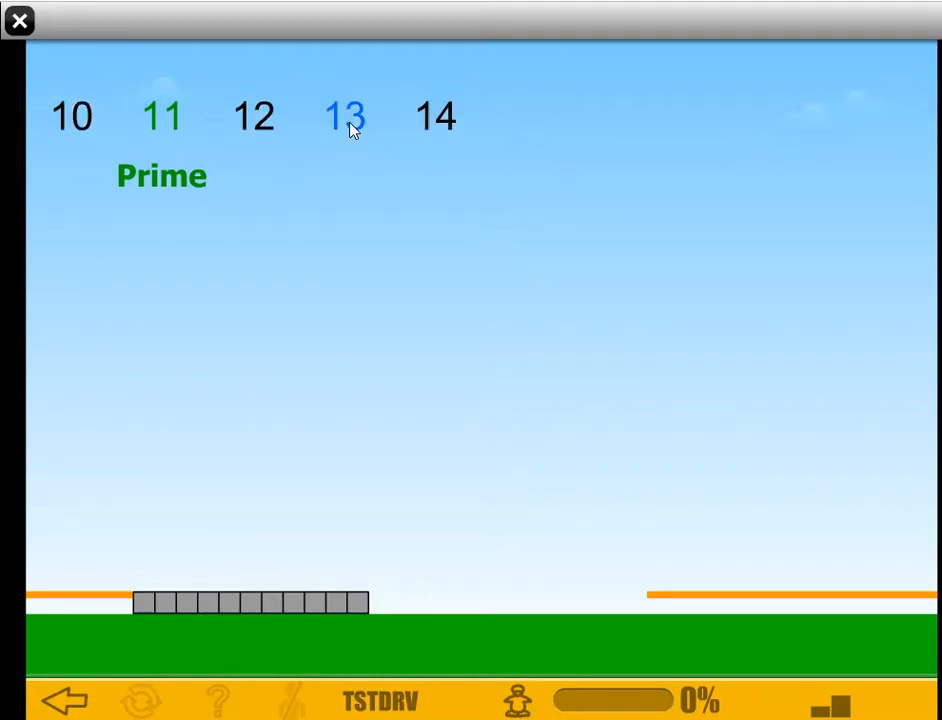
click(383, 366)
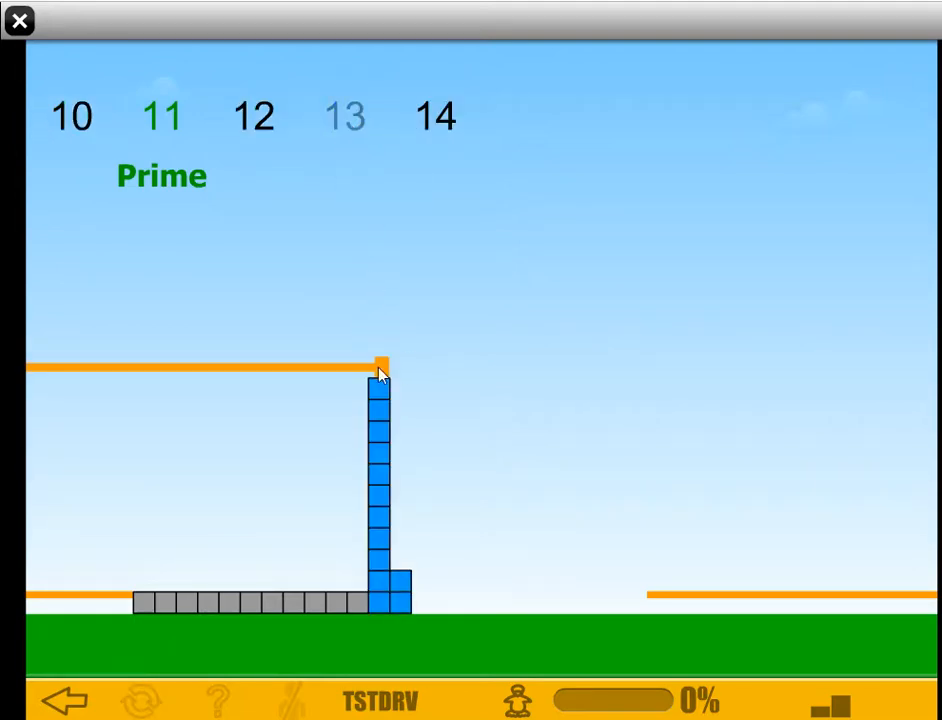
click(375, 405)
click(372, 428)
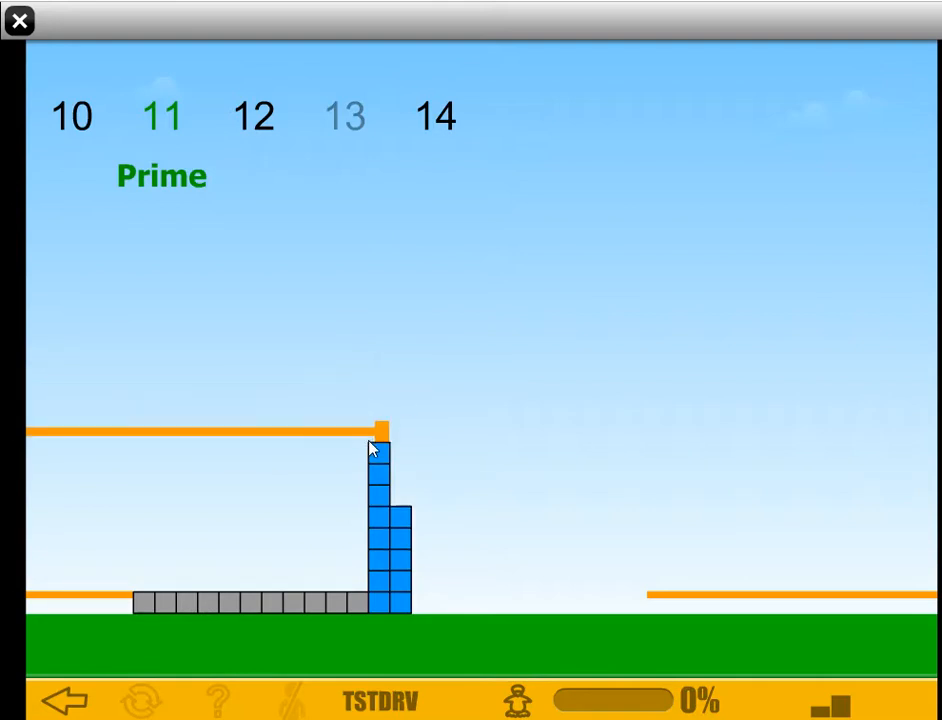
click(372, 450)
click(385, 495)
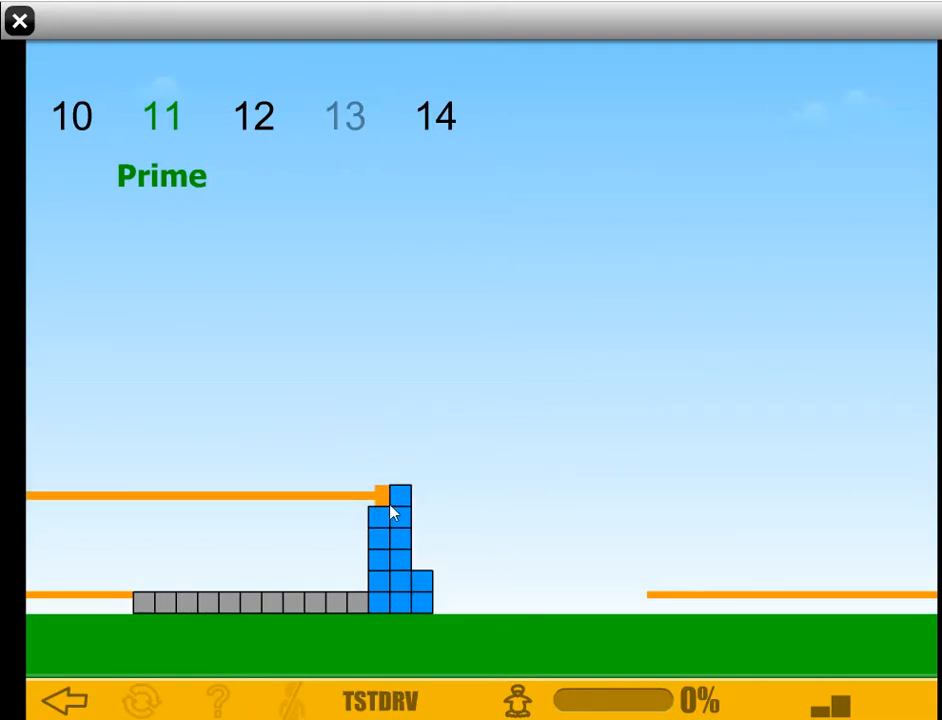
click(380, 515)
click(380, 540)
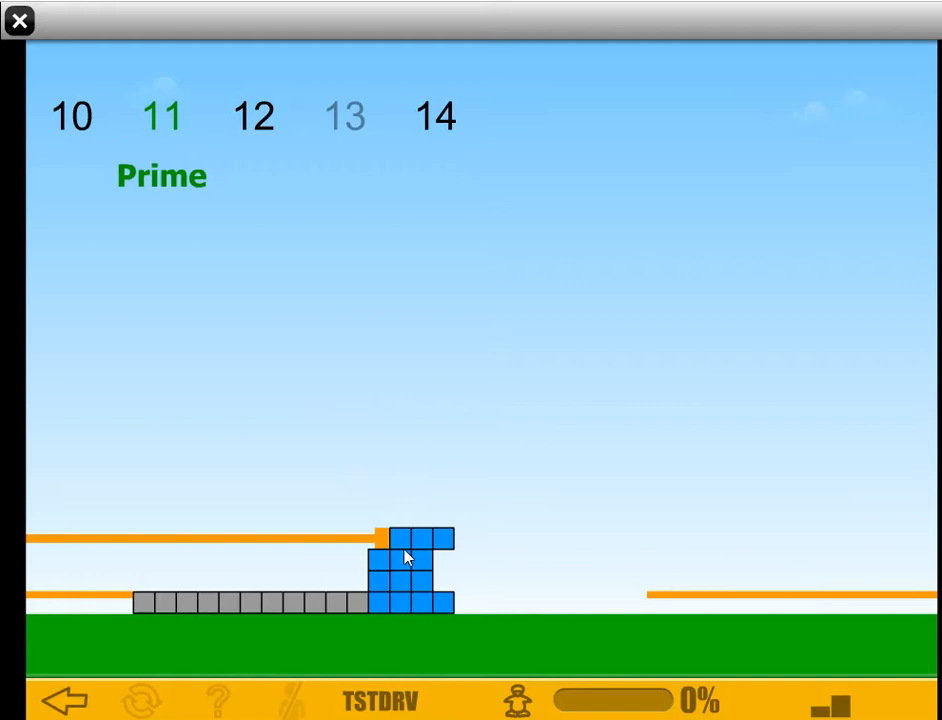
Keep flattening the 13 blocks through five columns and two rows into a single row, marking 13 Prime.
click(410, 555)
click(473, 560)
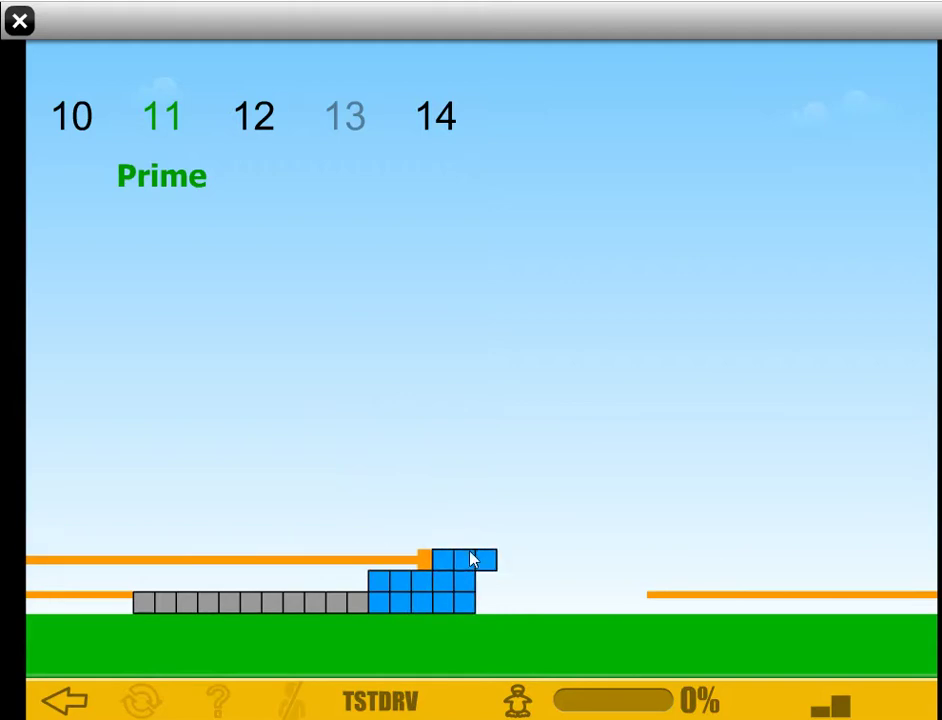
click(365, 578)
click(420, 585)
click(545, 580)
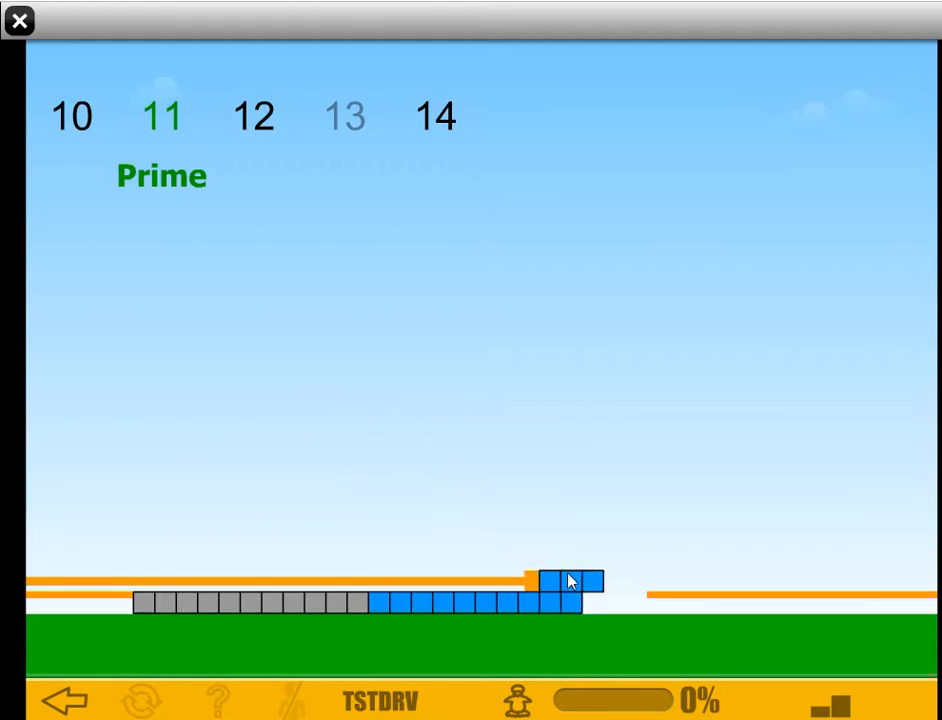
click(575, 580)
click(635, 590)
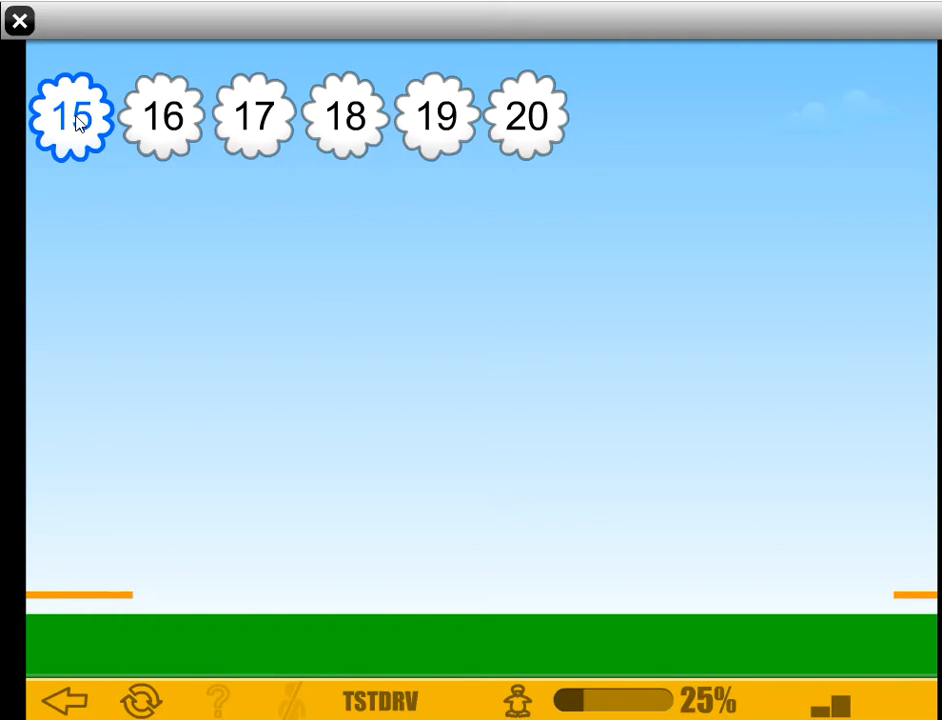
Choose 15 and press its tower down into a solid 3-column by 5-row rectangle, marking 15 Composite.
click(78, 120)
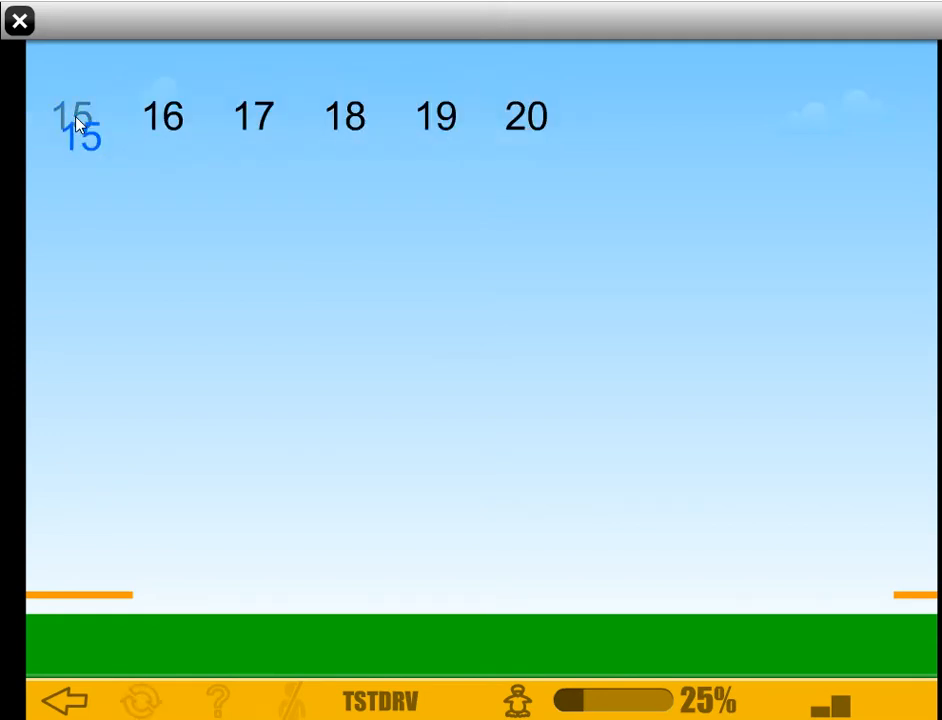
click(137, 325)
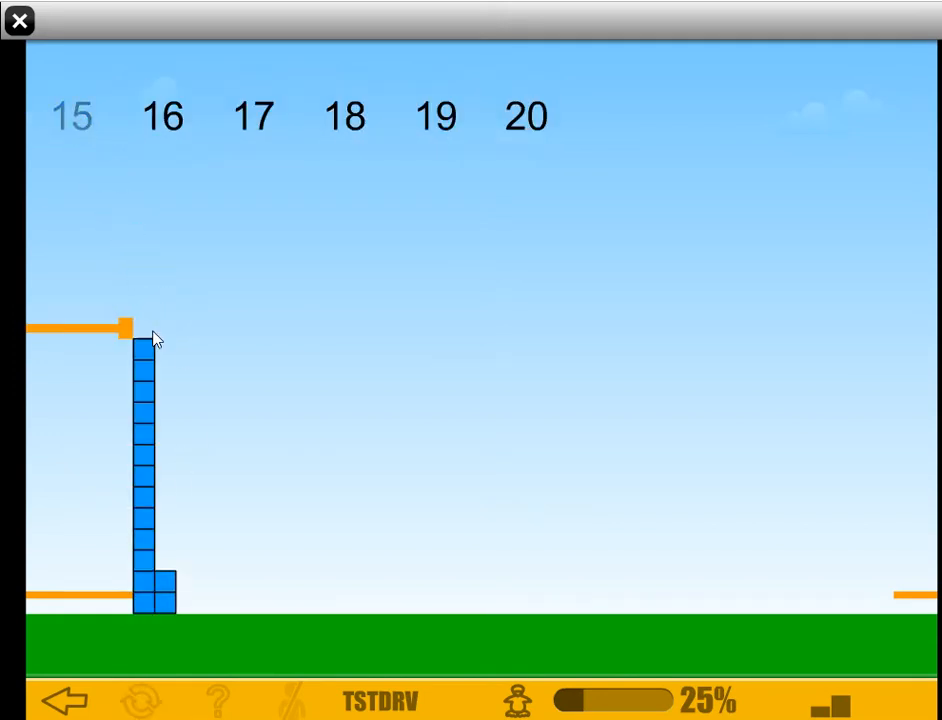
click(143, 365)
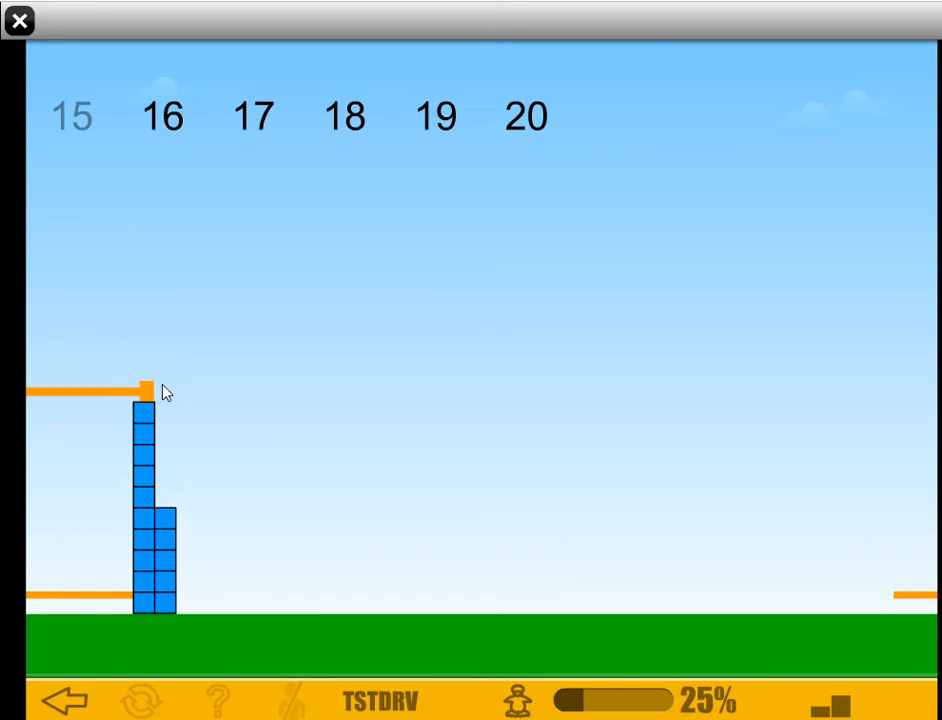
click(148, 402)
click(147, 436)
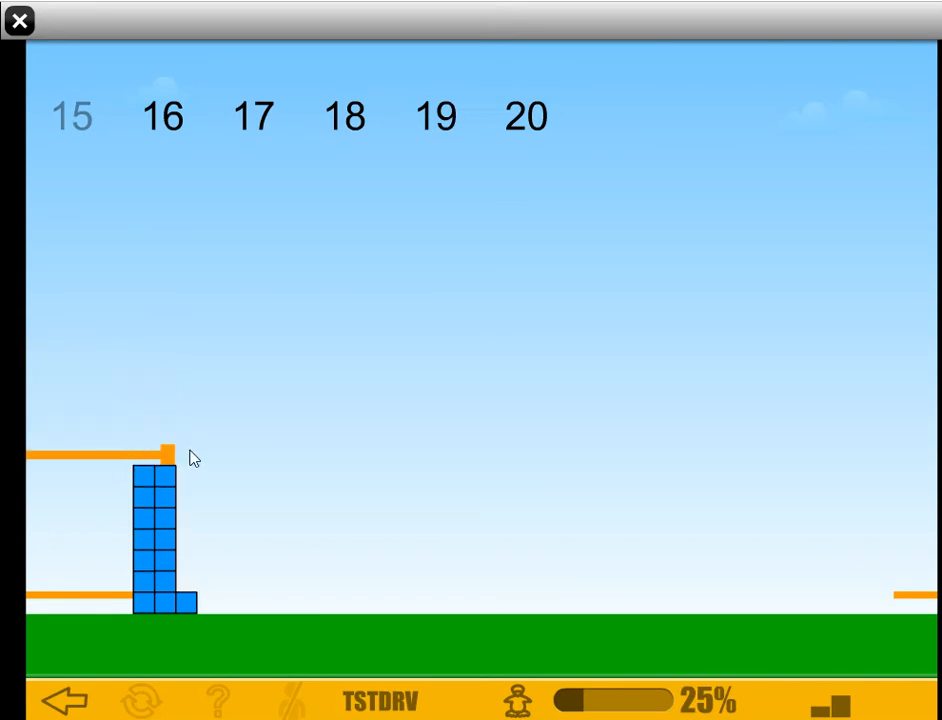
click(145, 490)
click(193, 493)
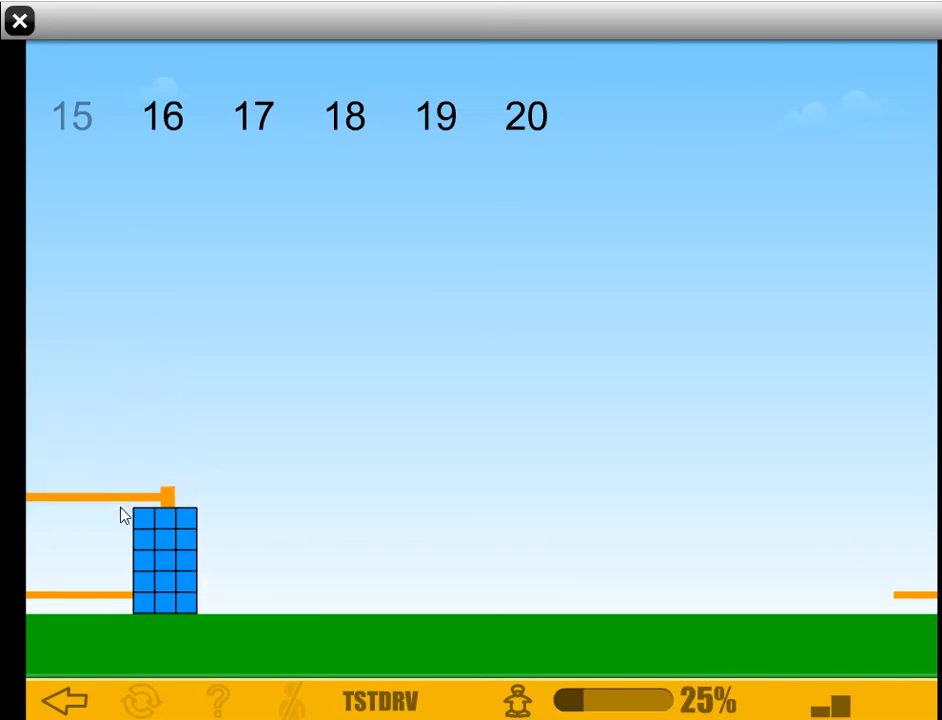